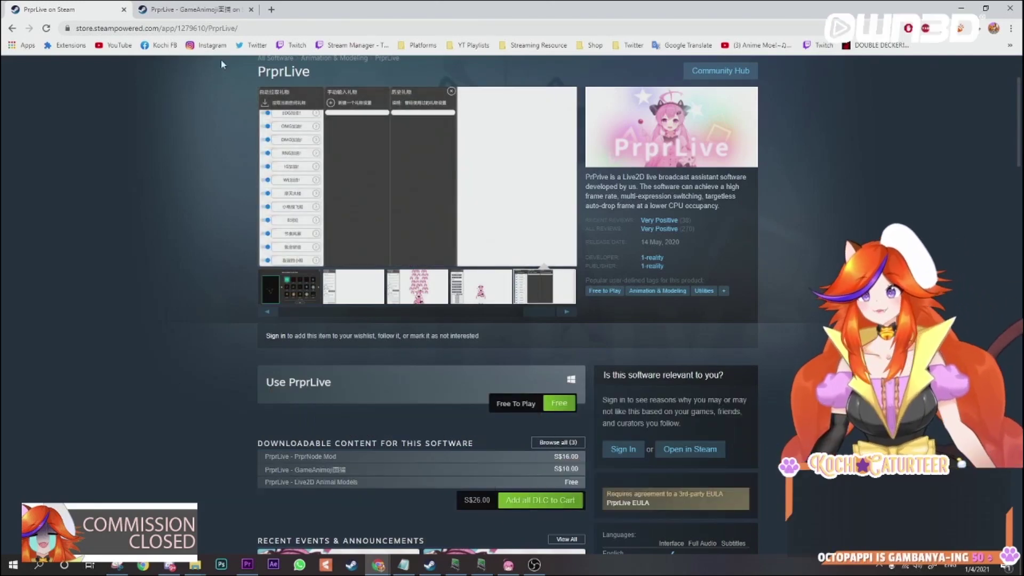
View the GameAnimoji DLC store page for PrprLive in Steam.
{"action": "left_click", "coordinate": [192, 10]}
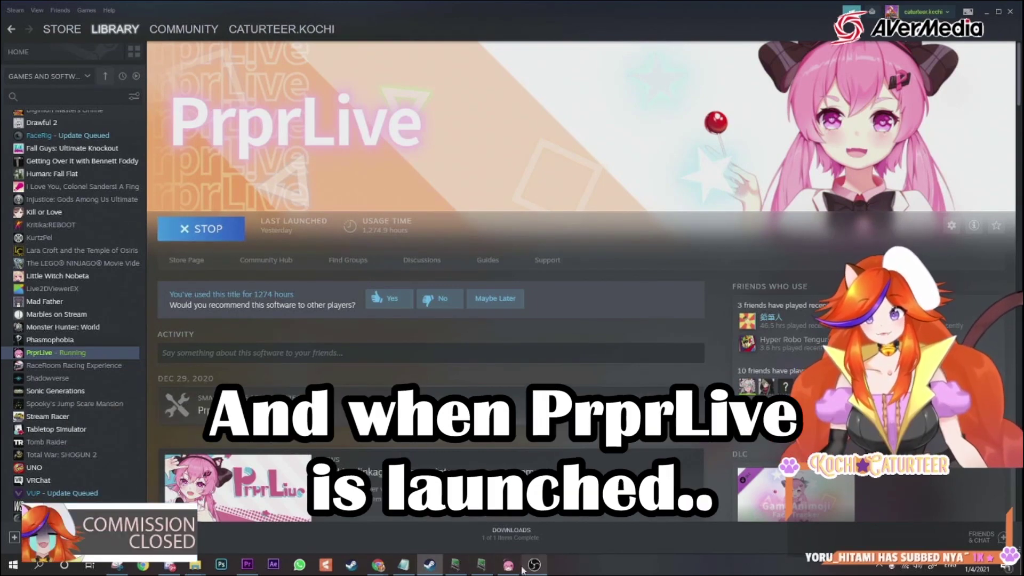
Bring the running PrprLive window, with its avatar, in front of Steam.
{"action": "mouse_move", "coordinate": [508, 570]}
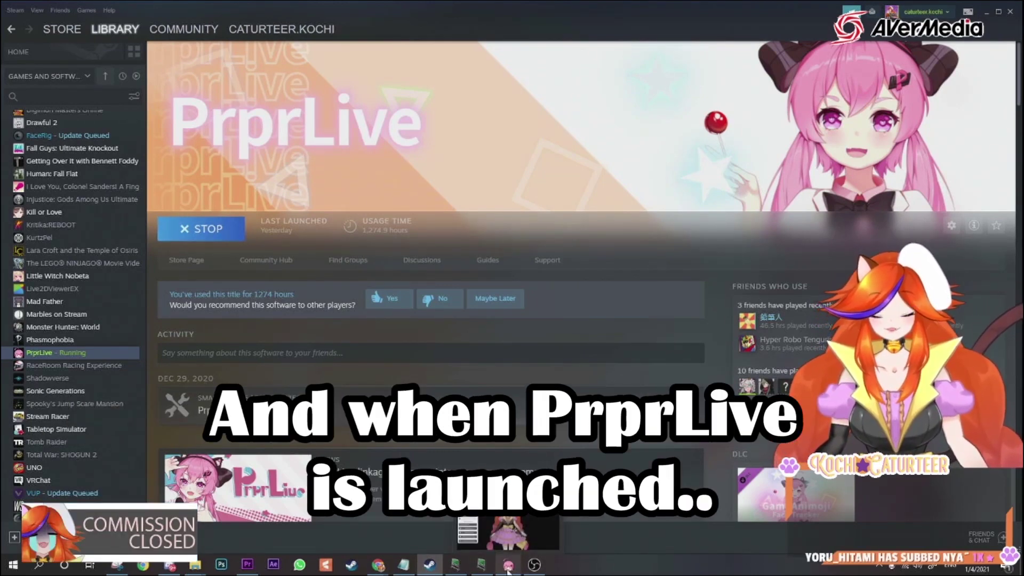
{"action": "left_click", "coordinate": [509, 569]}
{"action": "left_click", "coordinate": [229, 38]}
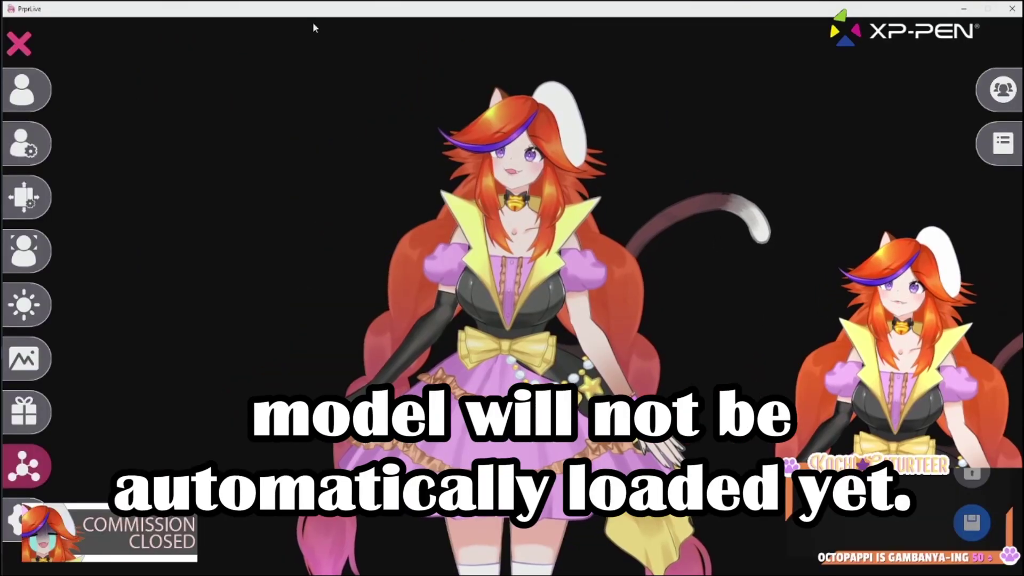
Restore the PrprLive window from maximized and turn the animated background off.
{"action": "double_click", "coordinate": [848, 16]}
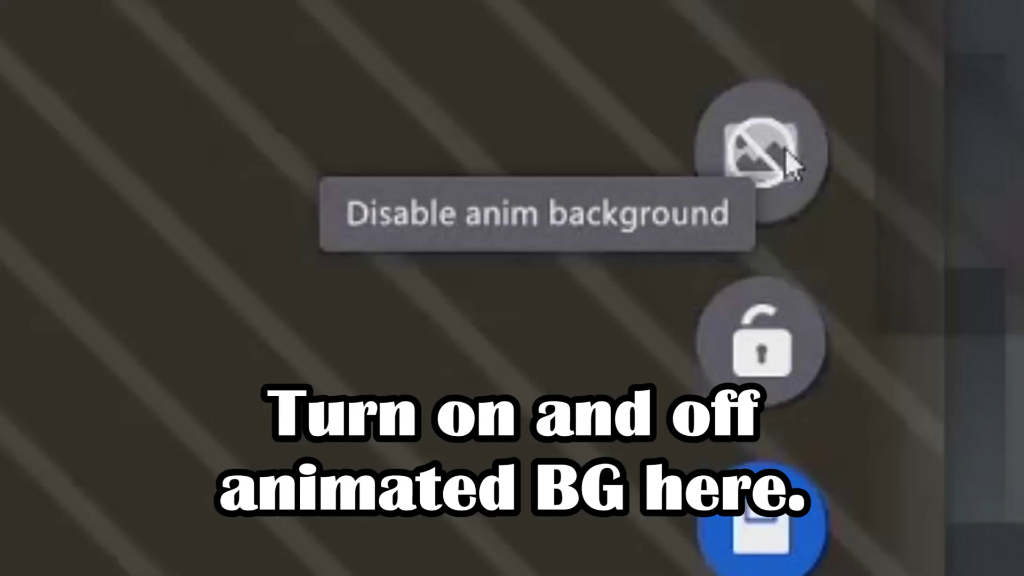
{"action": "left_click", "coordinate": [787, 153]}
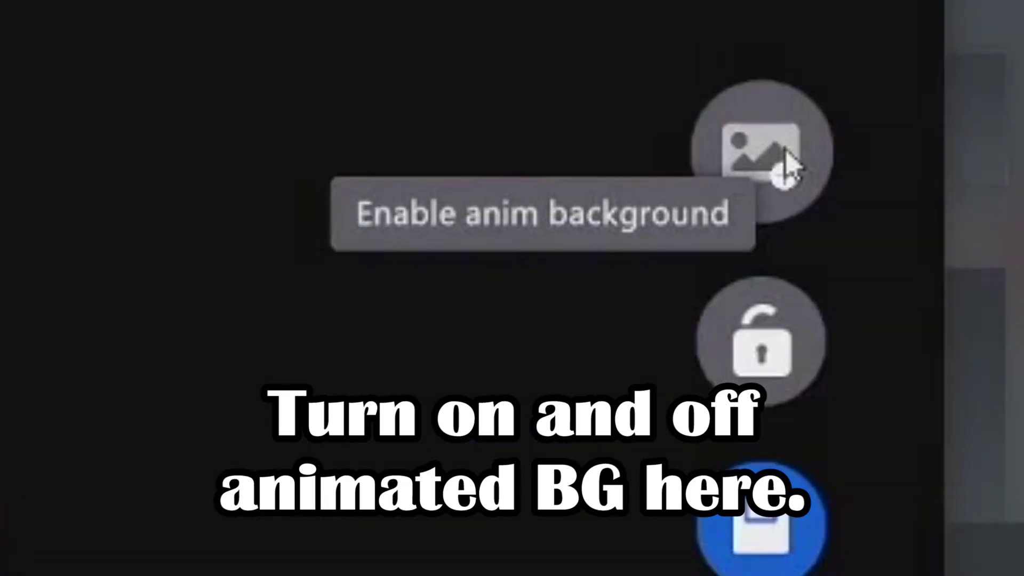
{"action": "left_click", "coordinate": [788, 154]}
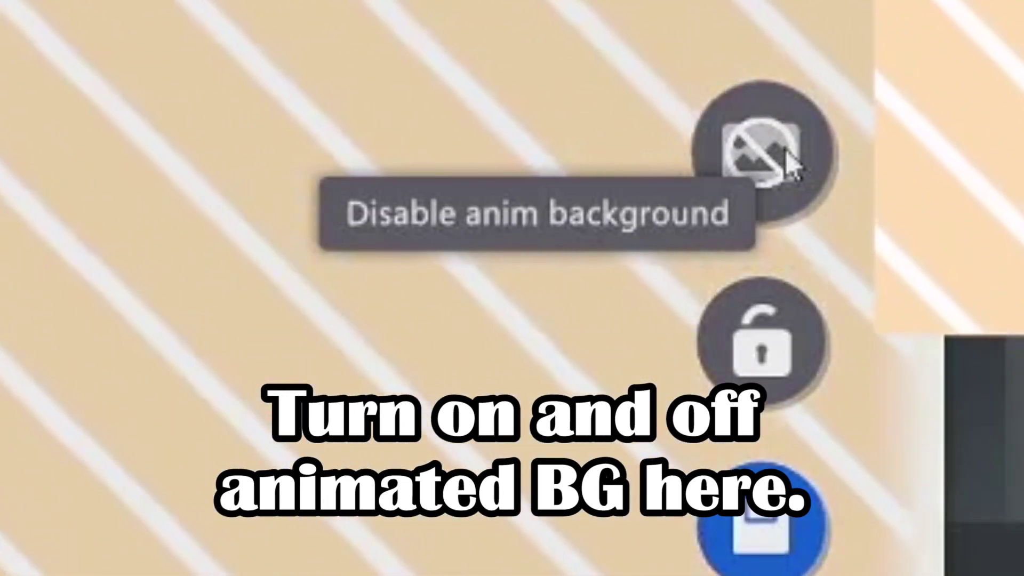
{"action": "left_click", "coordinate": [787, 155]}
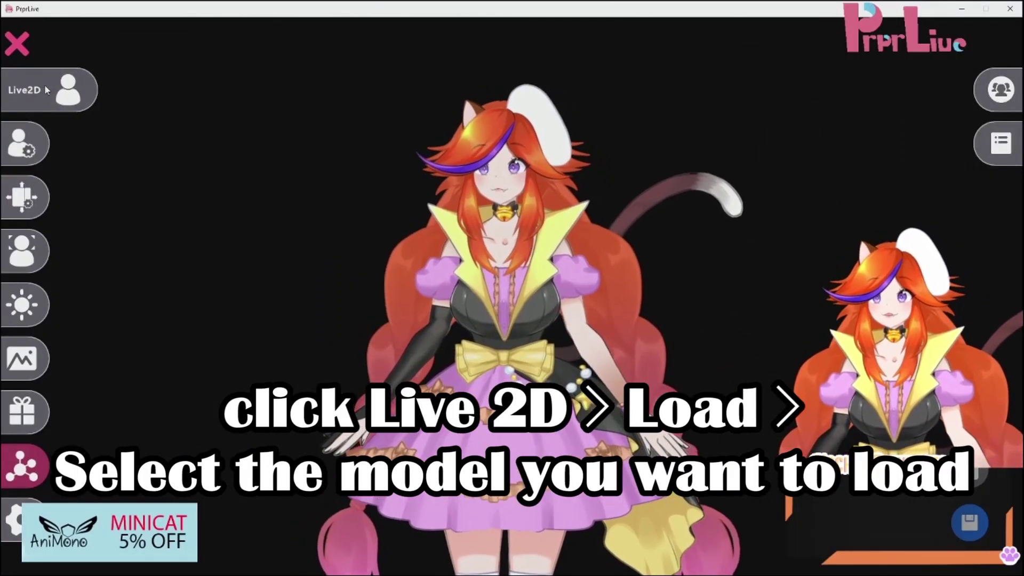
Import kochimobile01.model3.json through Live2D > Load and load that model into the scene.
{"action": "left_click", "coordinate": [45, 90]}
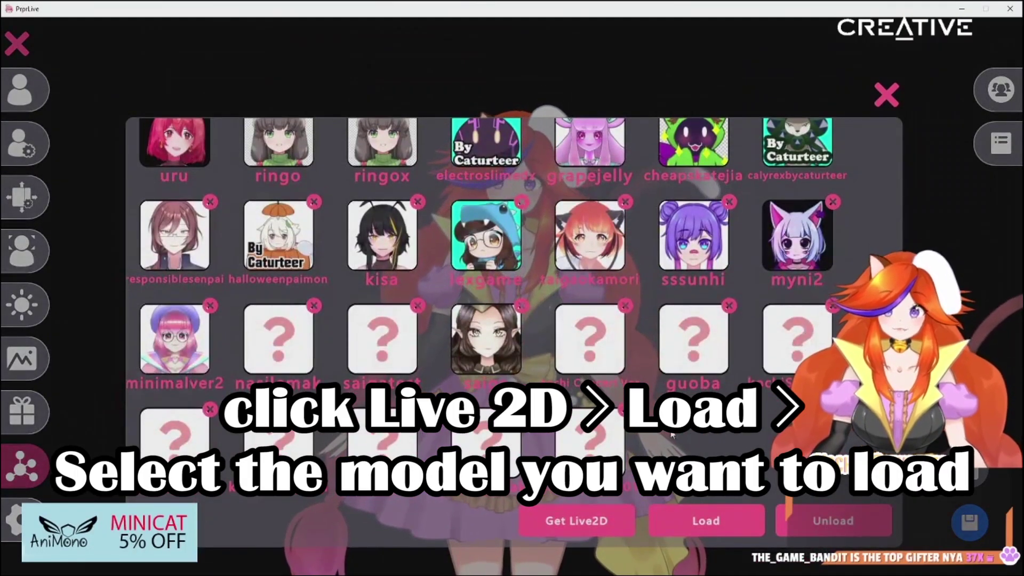
{"action": "left_click", "coordinate": [708, 522]}
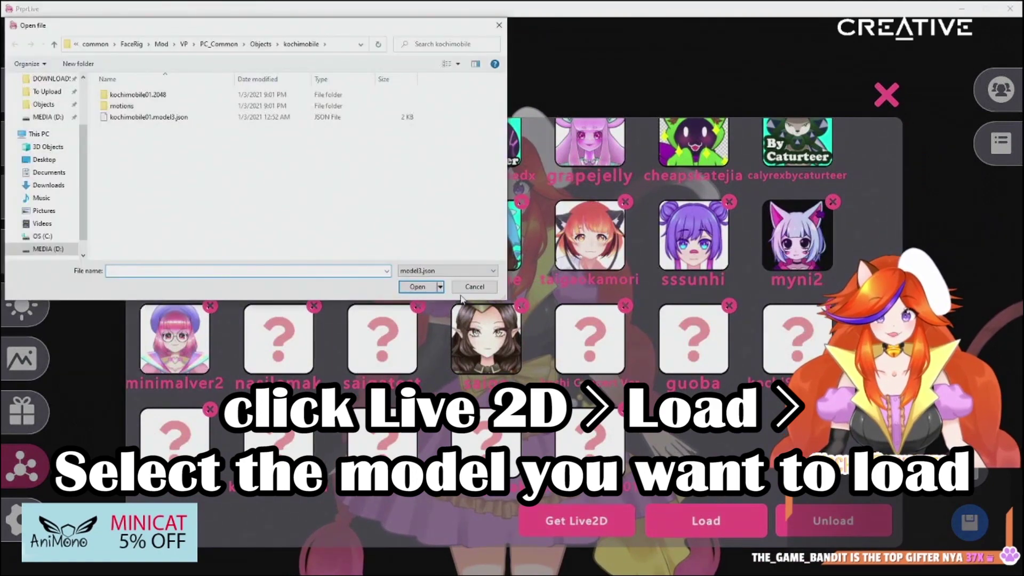
{"action": "left_click", "coordinate": [149, 117]}
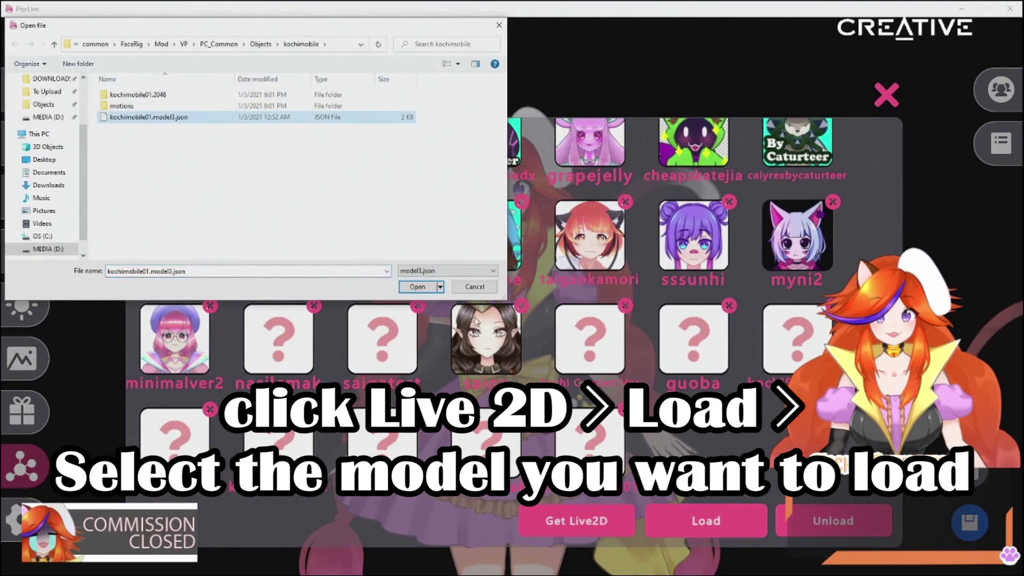
{"action": "left_click", "coordinate": [418, 287]}
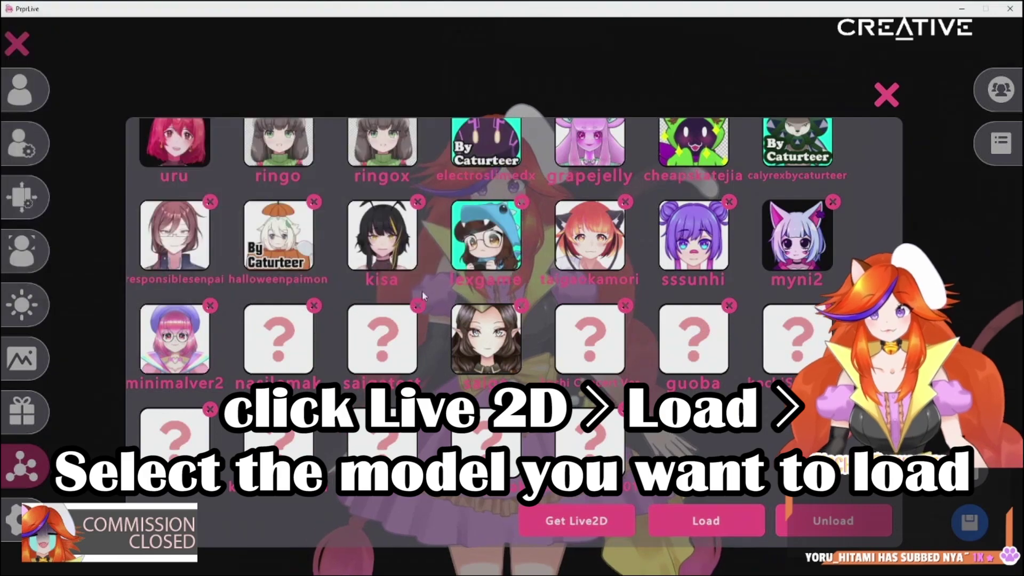
{"action": "left_click", "coordinate": [598, 454]}
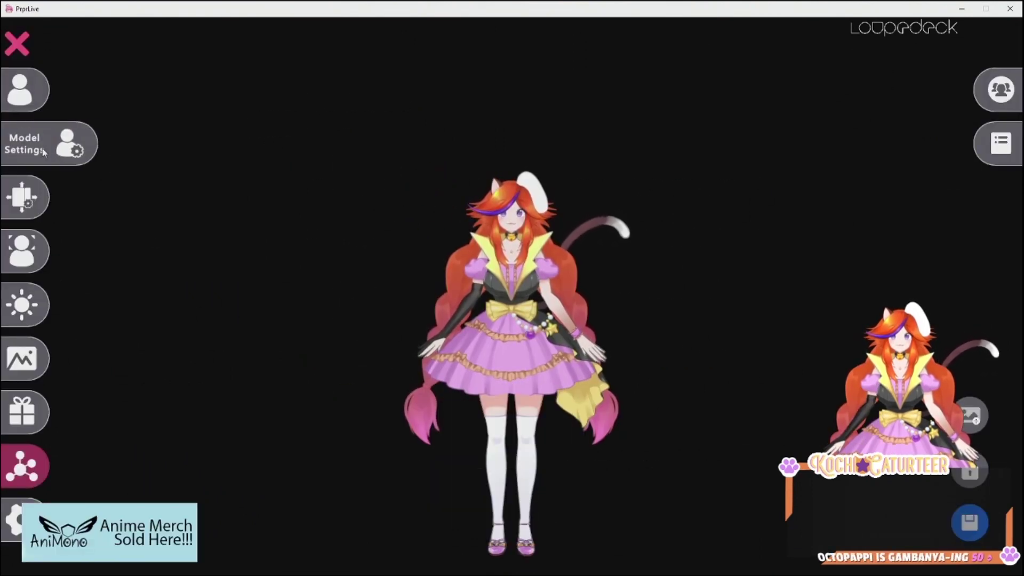
In Face-Capture settings, choose GameAnimoji(DLC) mode and the Live Streamer CAM 313 camera, then start capture.
{"action": "left_click", "coordinate": [41, 255]}
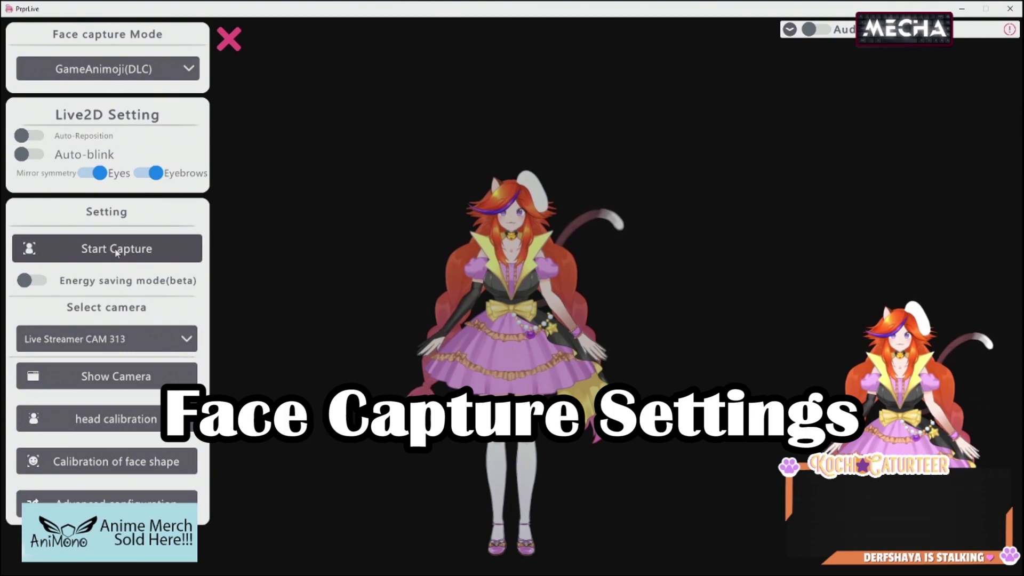
{"action": "left_click", "coordinate": [148, 70]}
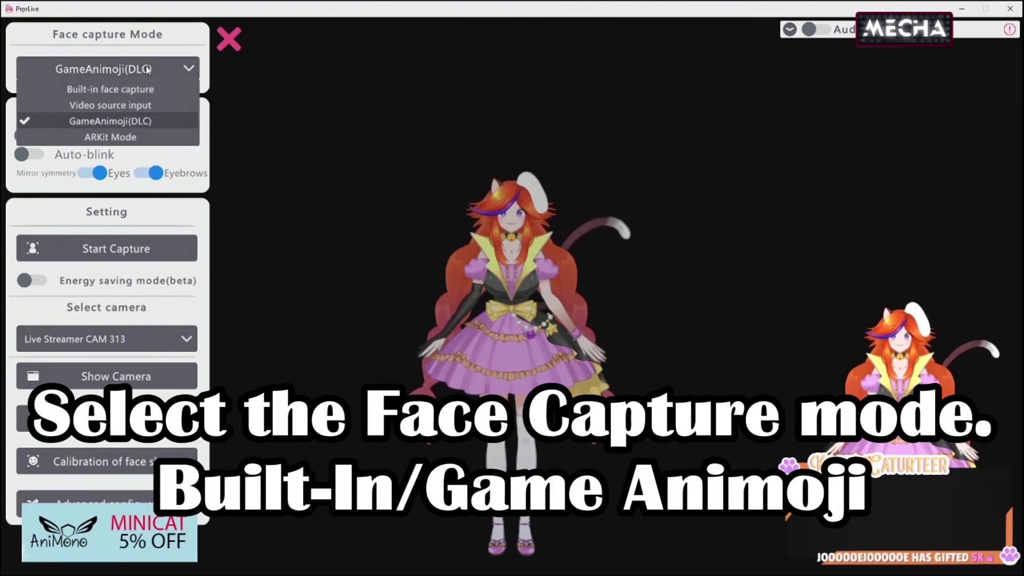
{"action": "left_click", "coordinate": [124, 92]}
{"action": "left_click", "coordinate": [140, 69]}
{"action": "left_click", "coordinate": [132, 122]}
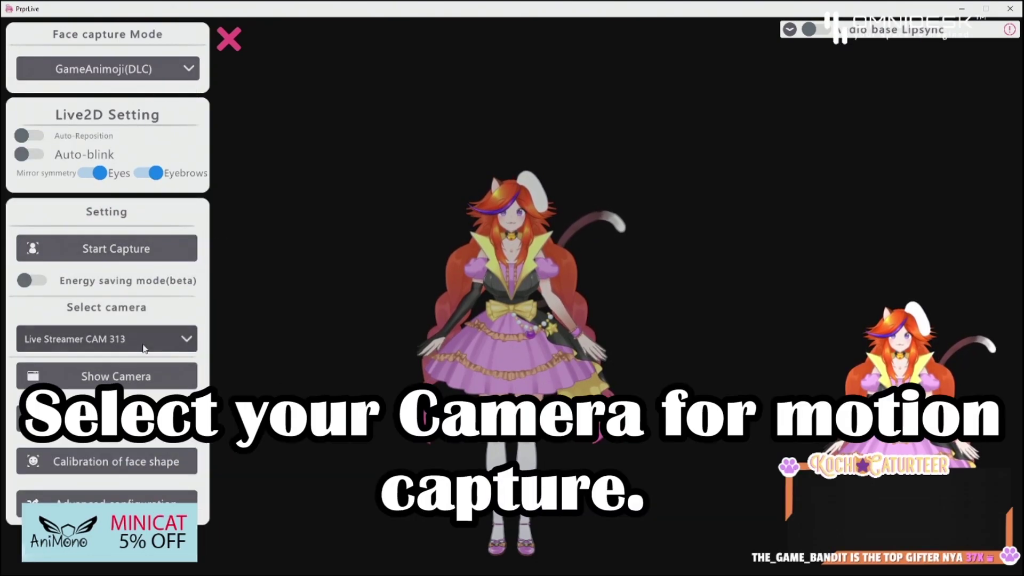
{"action": "left_click", "coordinate": [144, 348]}
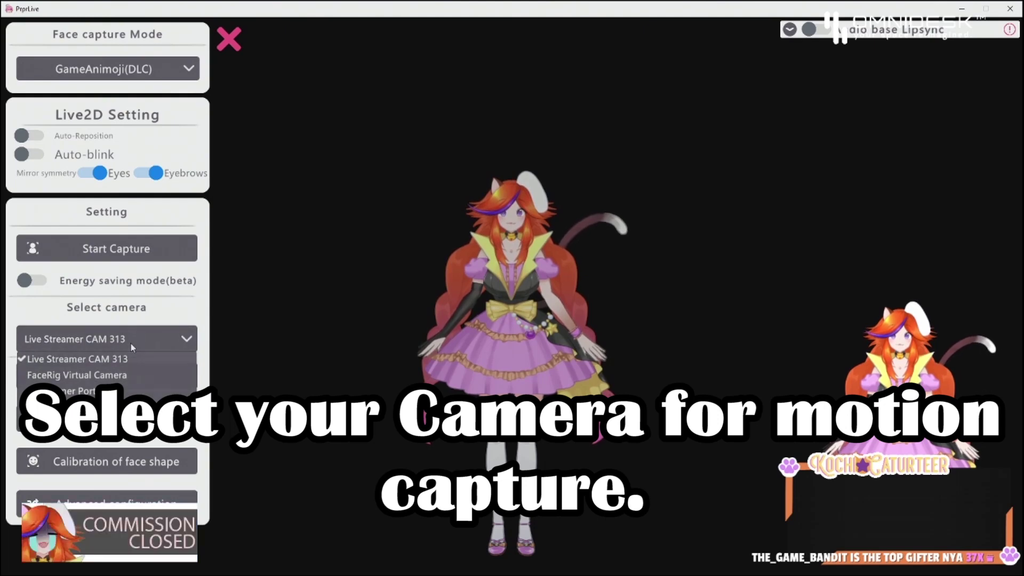
{"action": "left_click", "coordinate": [128, 359]}
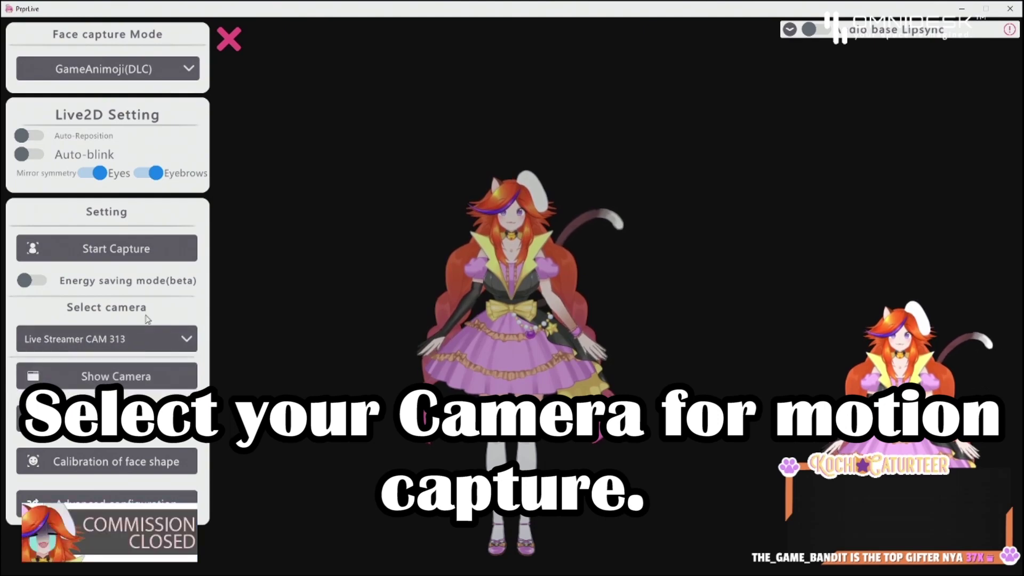
{"action": "left_click", "coordinate": [158, 259]}
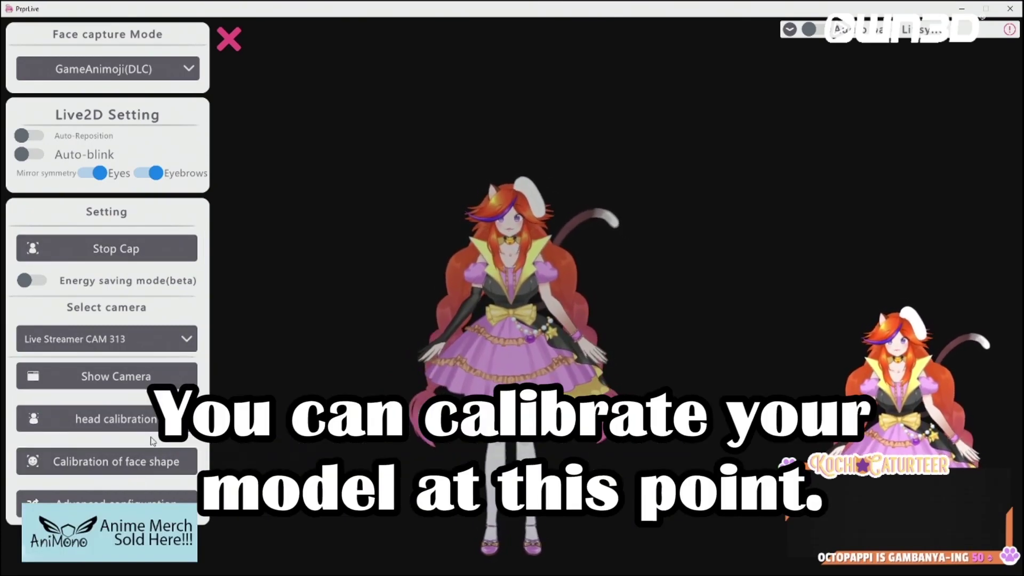
Review the Advanced configuration mapping sliders, close them, and open the Face capture Mode list.
{"action": "left_click", "coordinate": [134, 503]}
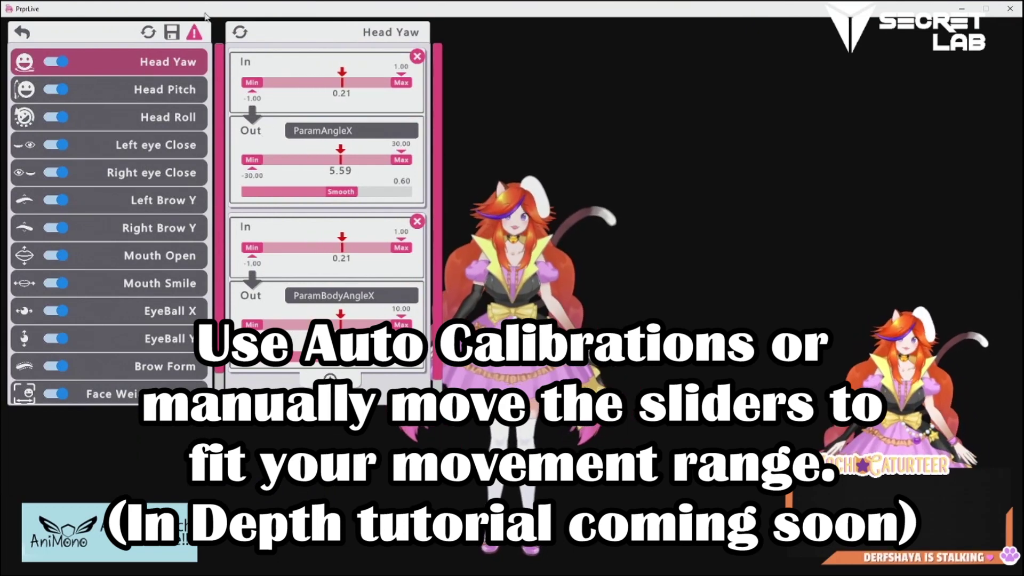
{"action": "left_click", "coordinate": [22, 32]}
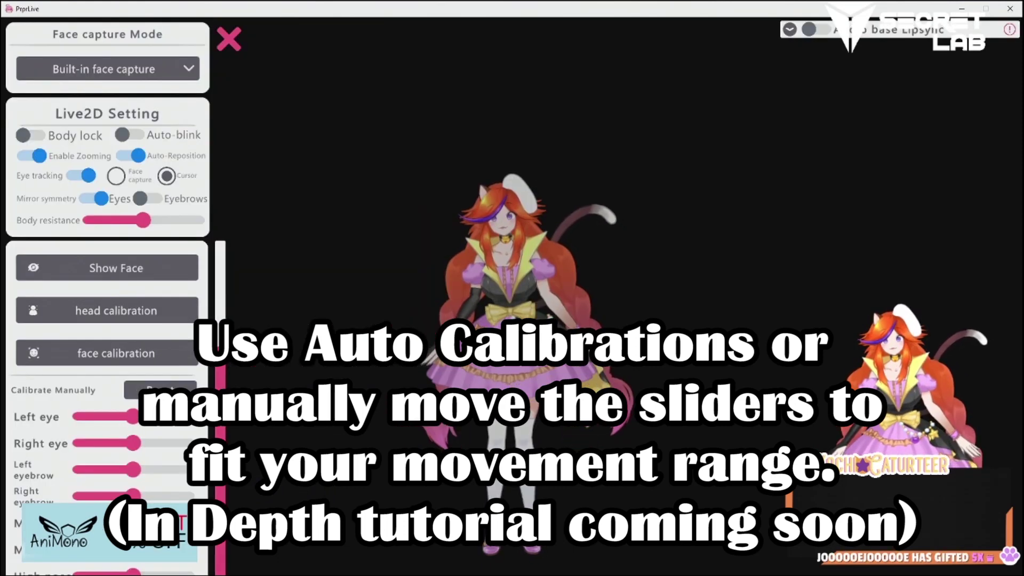
{"action": "mouse_move", "coordinate": [131, 421]}
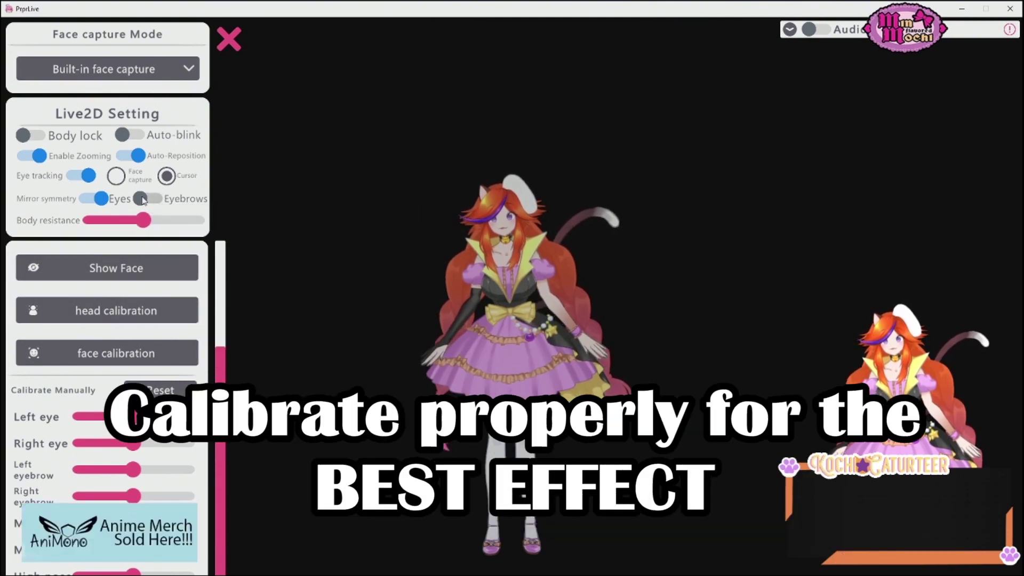
{"action": "left_click", "coordinate": [151, 70]}
Set face capture to GameAnimoji(DLC) and raise the model's Physical effect slider past 0.6.
{"action": "left_click", "coordinate": [143, 119]}
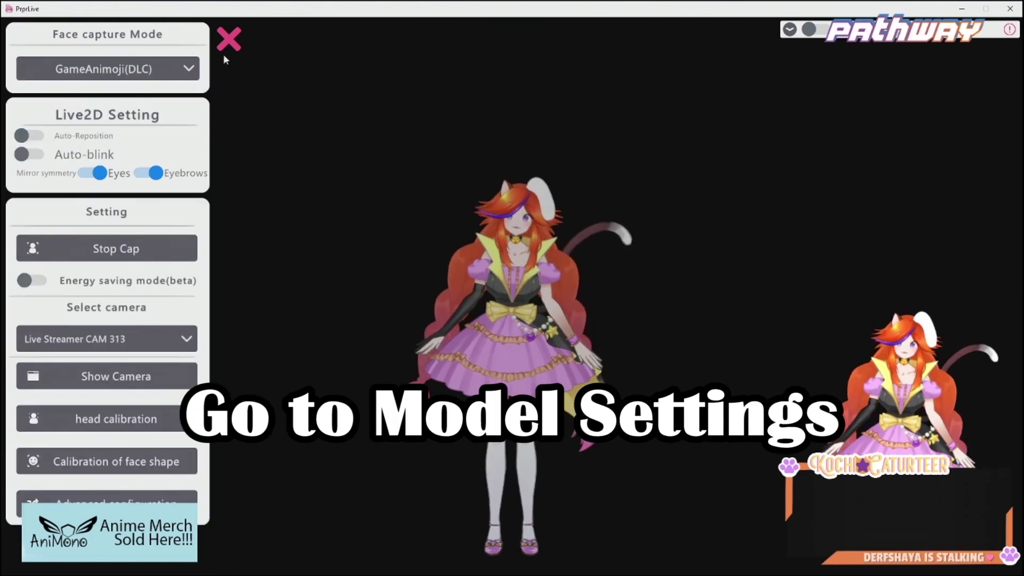
{"action": "left_click", "coordinate": [229, 39]}
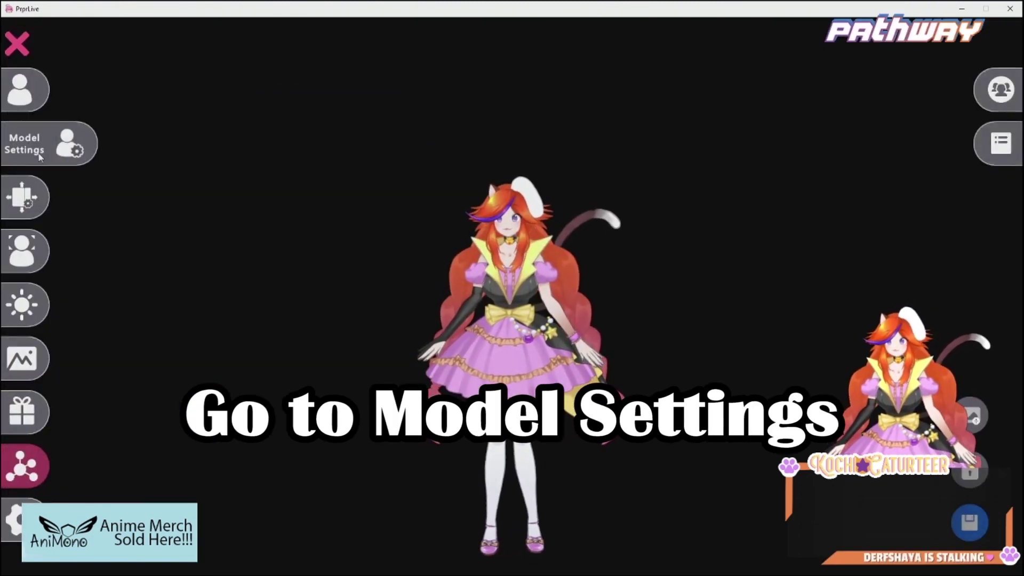
{"action": "left_click", "coordinate": [38, 154]}
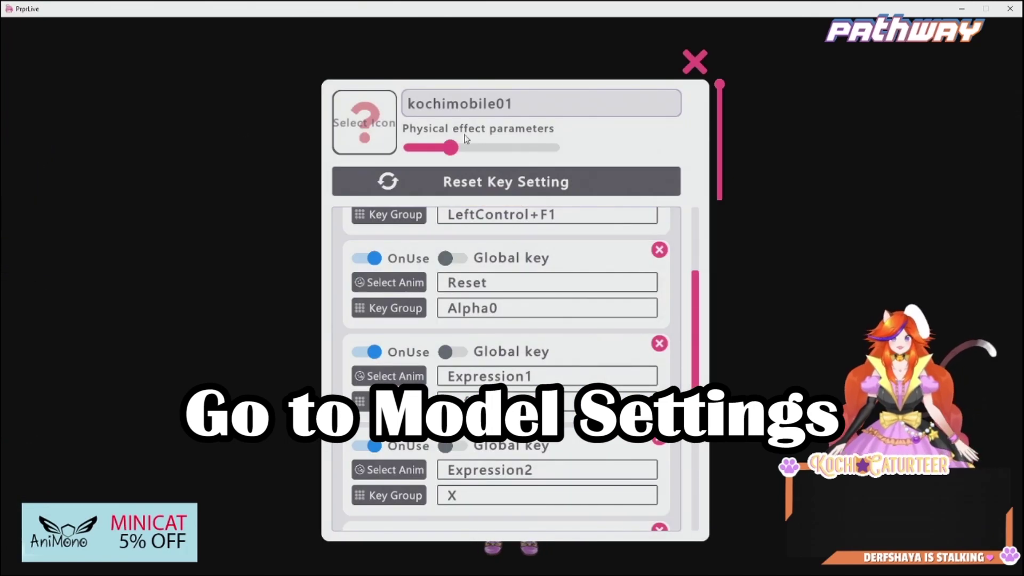
{"action": "left_click_drag", "start_coordinate": [459, 156], "coordinate": [492, 158]}
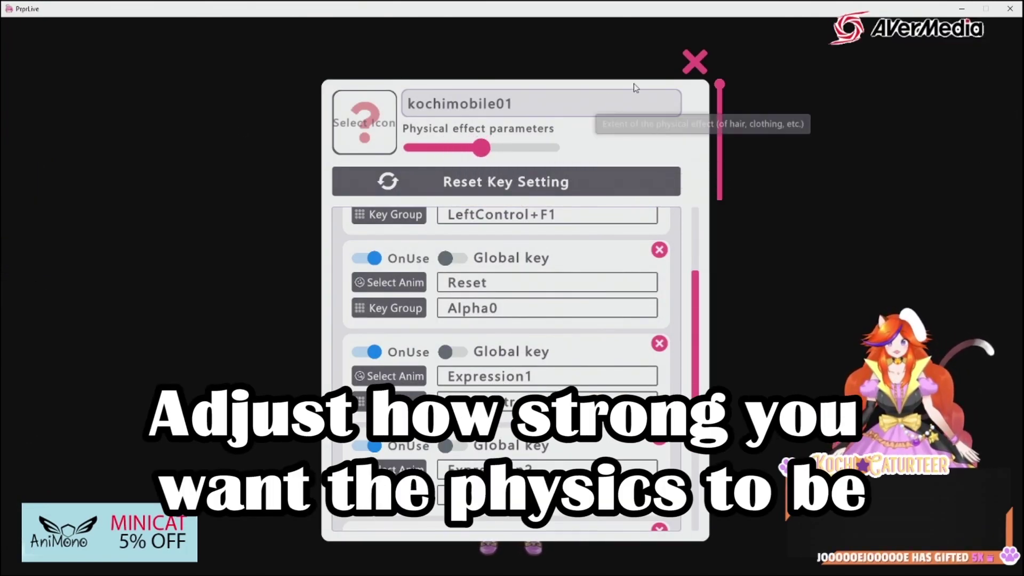
{"action": "left_click", "coordinate": [690, 63]}
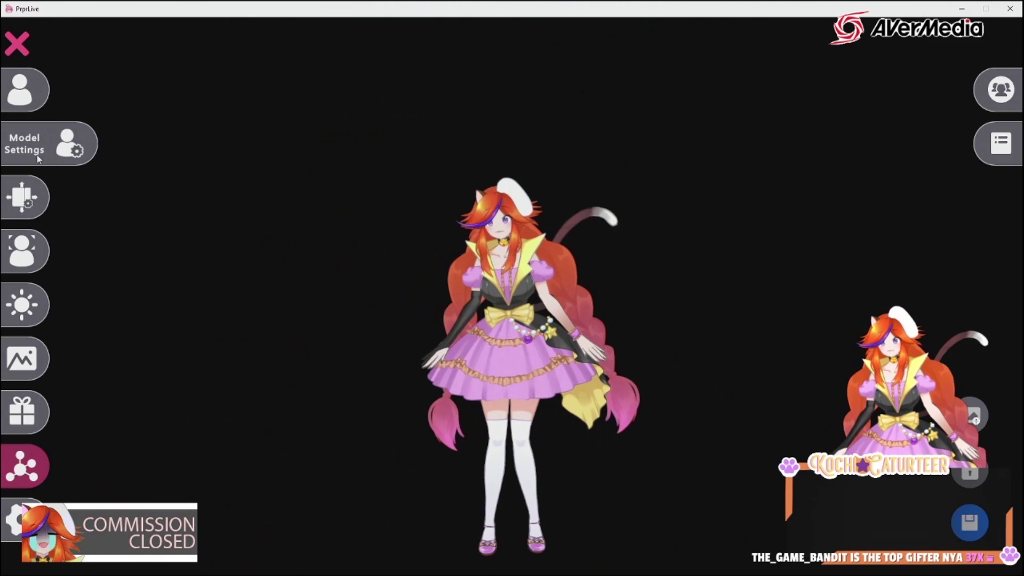
Bind Mobilenyazu.motion3 to the second hotkey slot with the key group LeftControl+F1.
{"action": "left_click", "coordinate": [37, 157]}
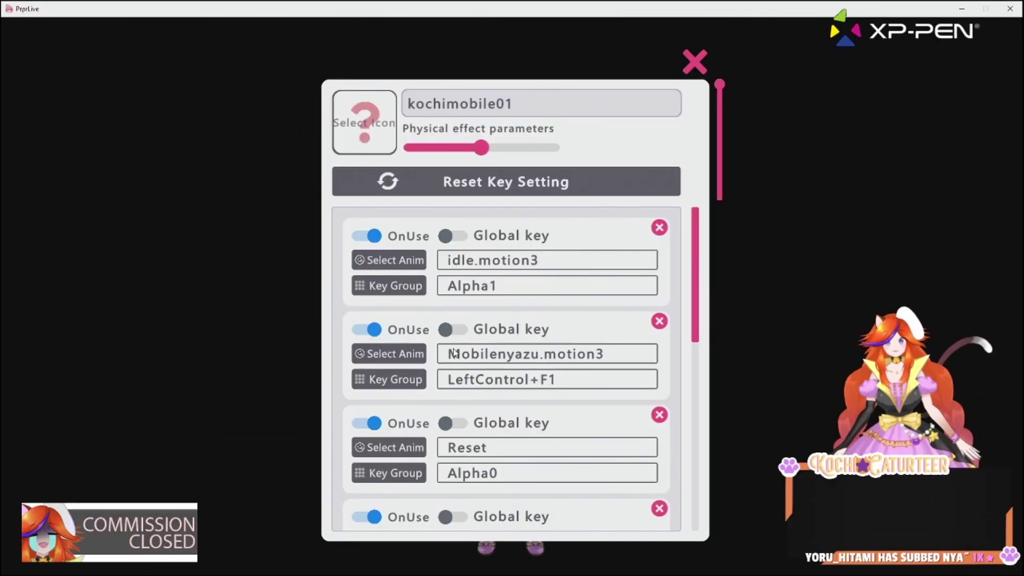
{"action": "scroll", "coordinate": [445, 363], "scroll_direction": "down", "scroll_amount": 5}
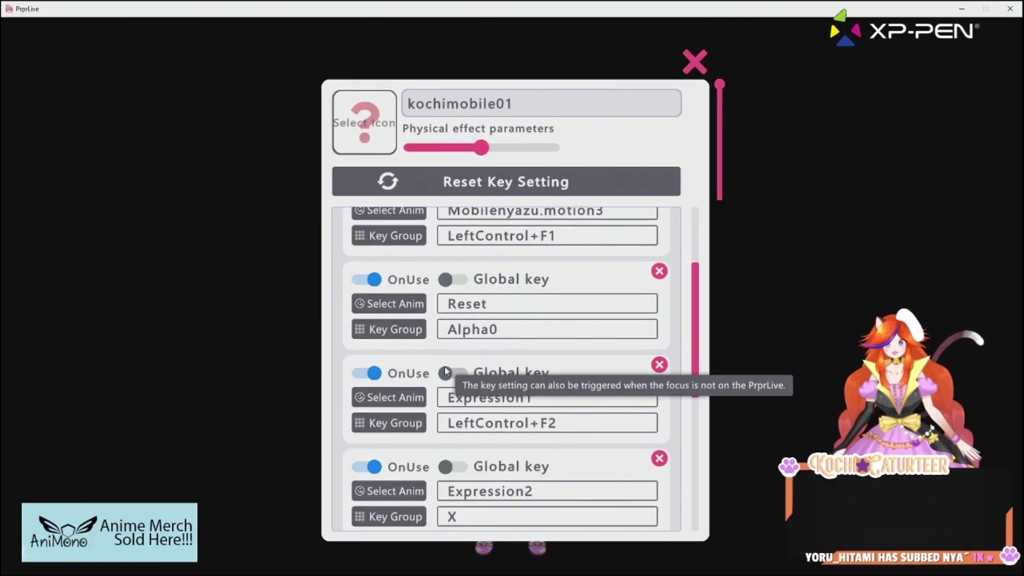
{"action": "scroll", "coordinate": [447, 371], "scroll_direction": "up", "scroll_amount": 4}
{"action": "scroll", "coordinate": [447, 372], "scroll_direction": "up", "scroll_amount": 1}
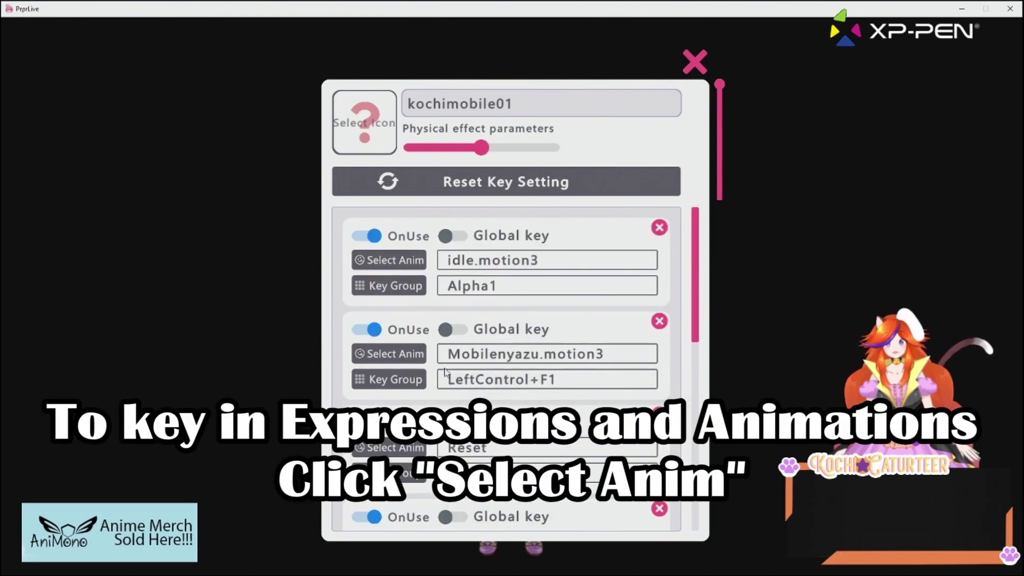
{"action": "left_click", "coordinate": [402, 356]}
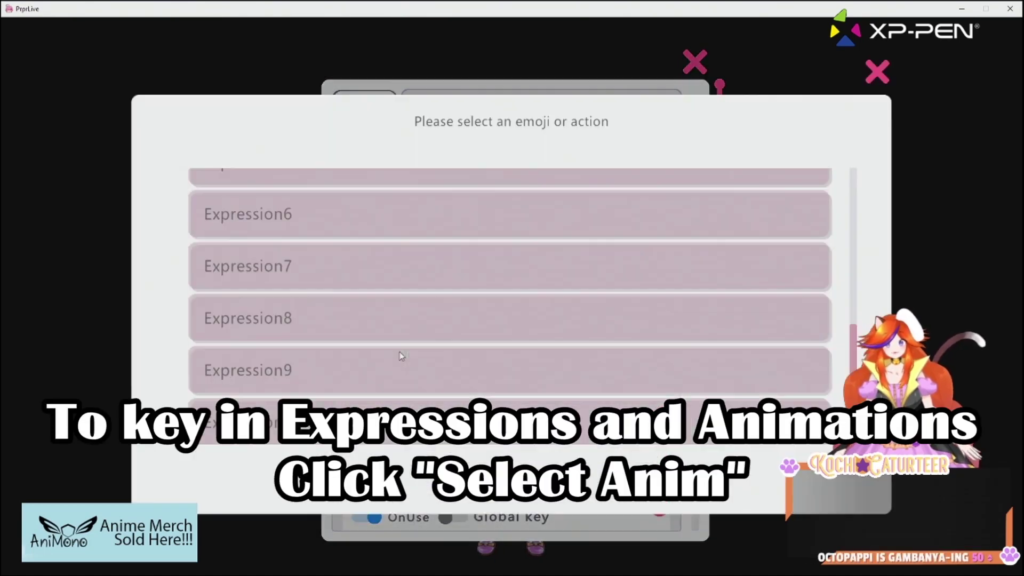
{"action": "scroll", "coordinate": [388, 347], "scroll_direction": "up", "scroll_amount": 2}
{"action": "scroll", "coordinate": [389, 348], "scroll_direction": "up", "scroll_amount": 3}
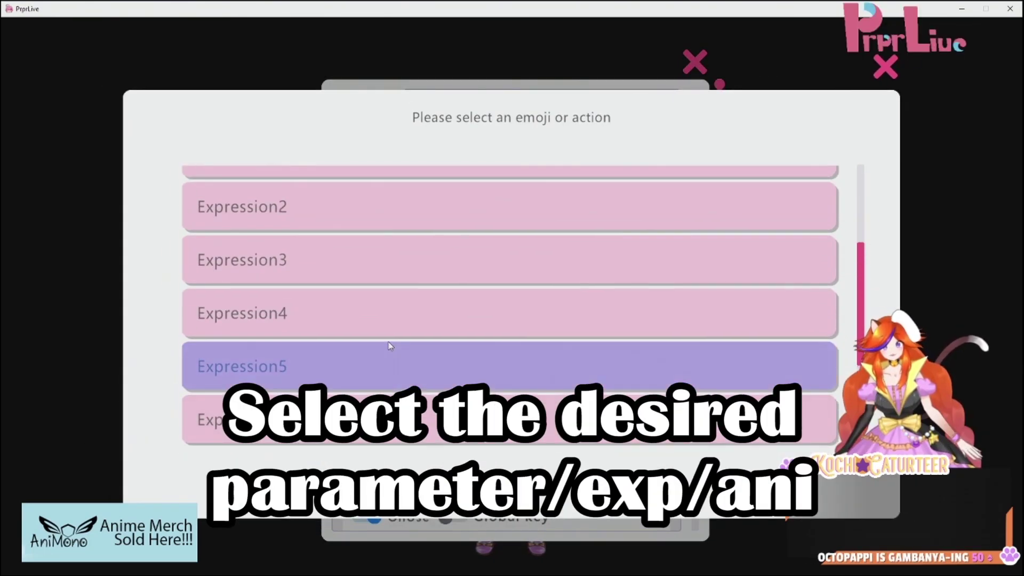
{"action": "left_click", "coordinate": [480, 194]}
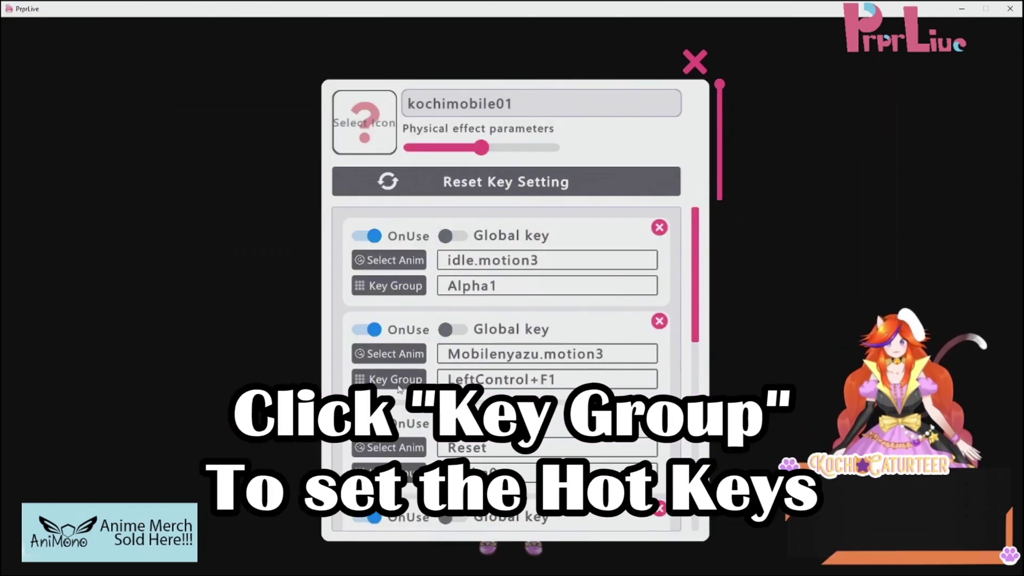
{"action": "left_click", "coordinate": [402, 382]}
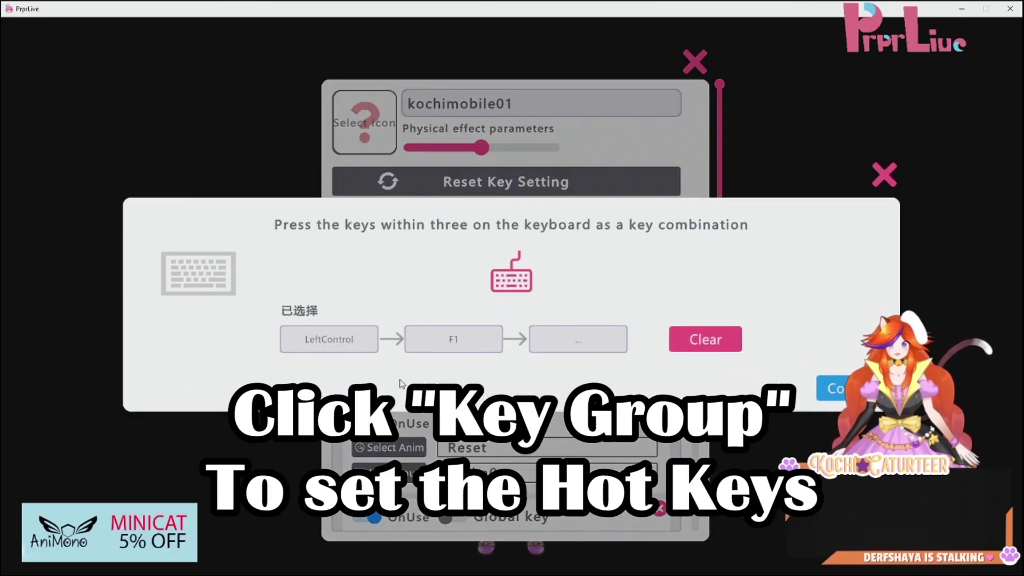
{"action": "left_click", "coordinate": [885, 179]}
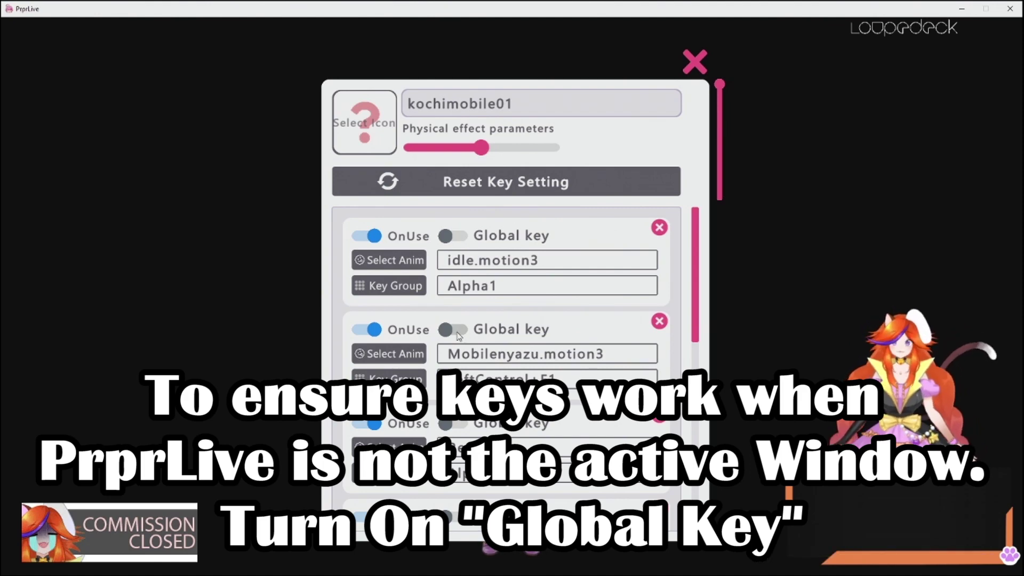
Enable Global key for the second hotkey, check the empty third slot's animations, and close Model Settings.
{"action": "left_click", "coordinate": [457, 335]}
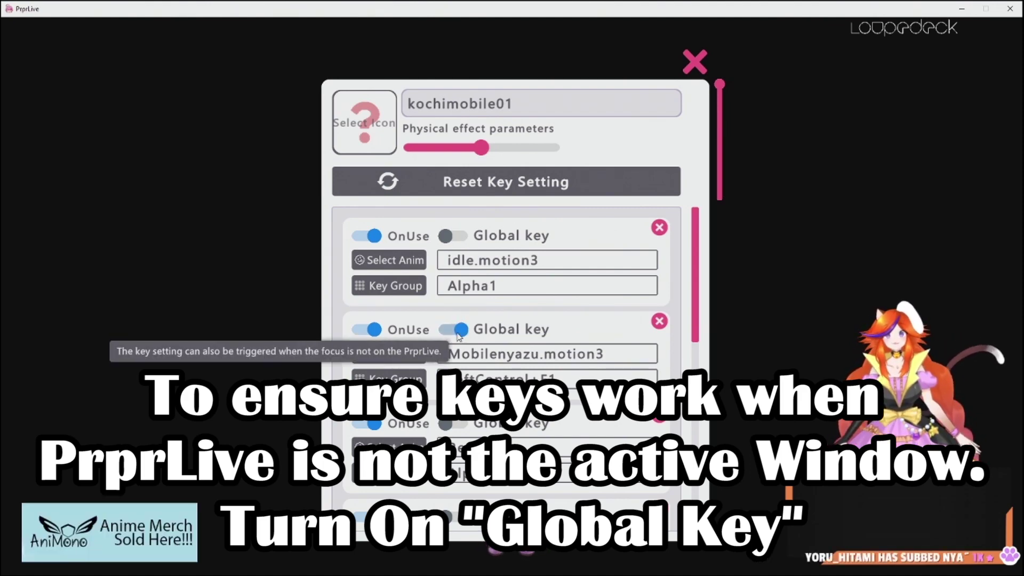
{"action": "scroll", "coordinate": [512, 363], "scroll_direction": "down", "scroll_amount": 10}
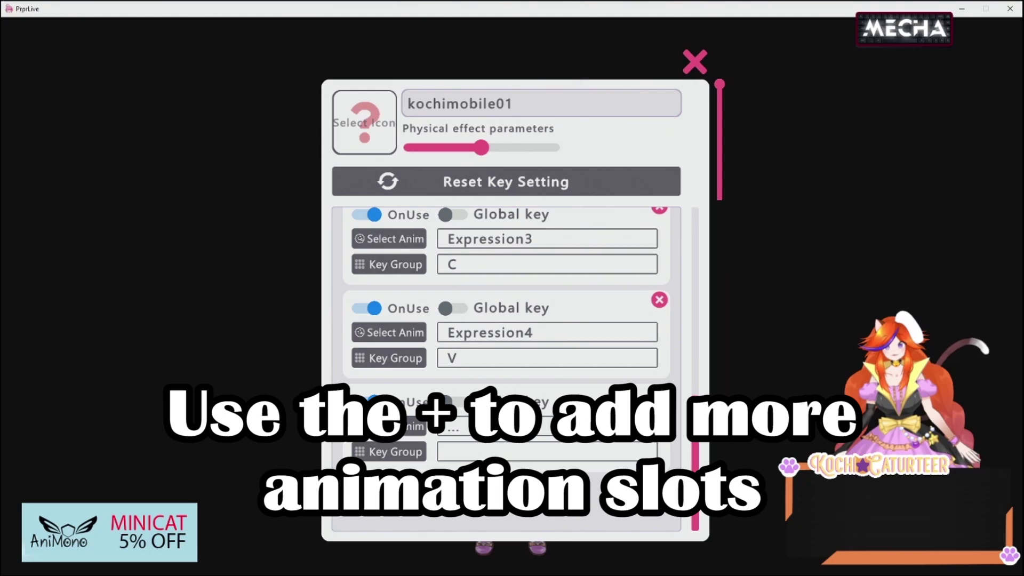
{"action": "scroll", "coordinate": [507, 342], "scroll_direction": "down", "scroll_amount": 2}
{"action": "left_click", "coordinate": [411, 434]}
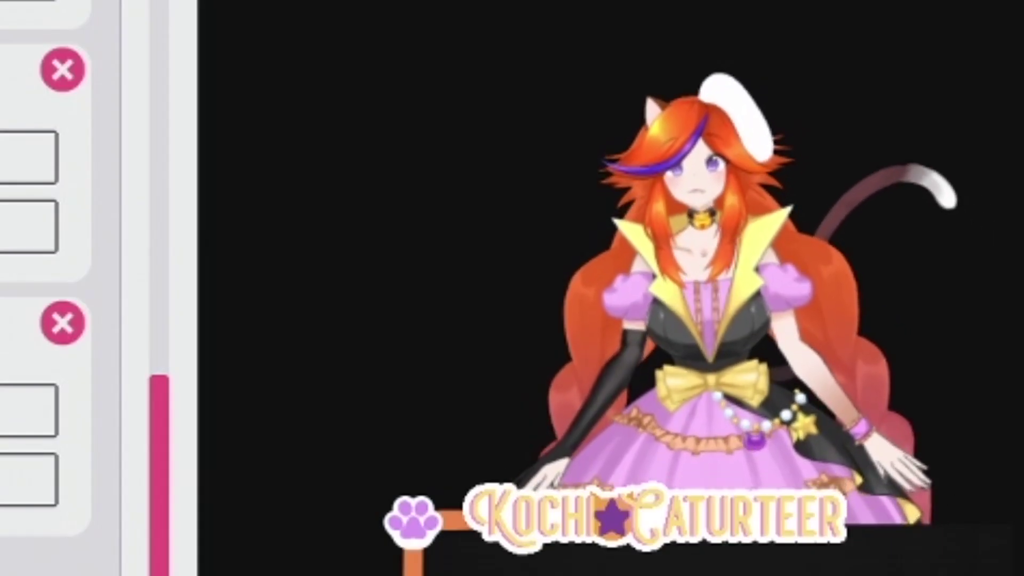
{"action": "left_click", "coordinate": [694, 56]}
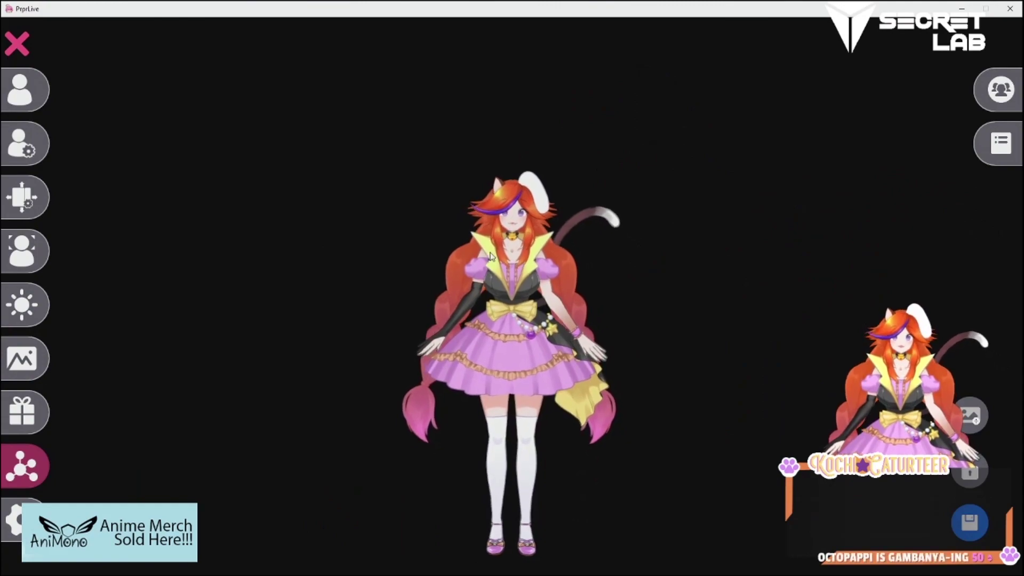
Zoom the avatar to frame its head and upper body, then open the Video streaming settings.
{"action": "scroll", "coordinate": [491, 256], "scroll_direction": "up", "scroll_amount": 10}
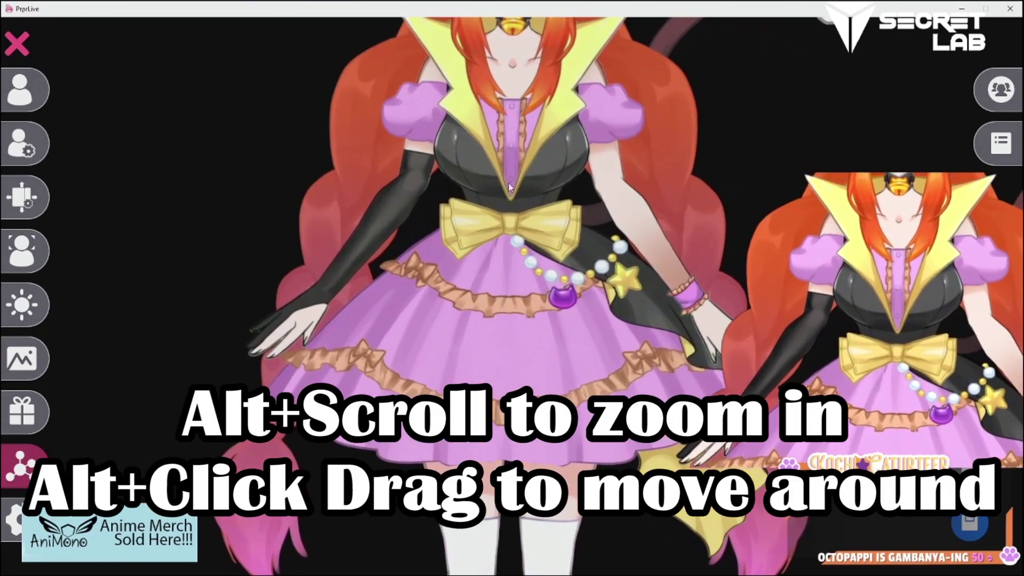
{"action": "scroll", "coordinate": [509, 187], "scroll_direction": "down", "scroll_amount": 10}
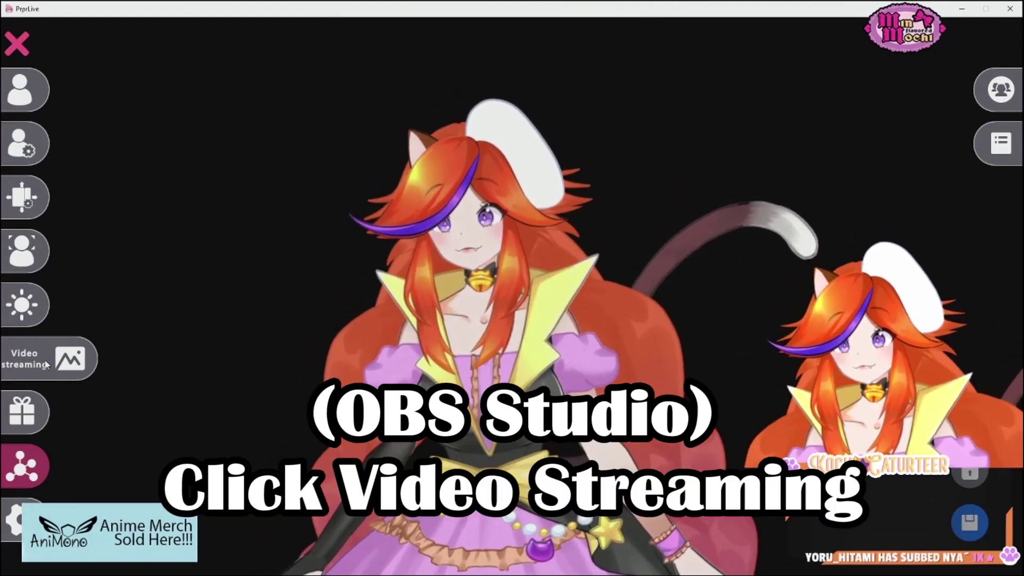
{"action": "left_click", "coordinate": [46, 365]}
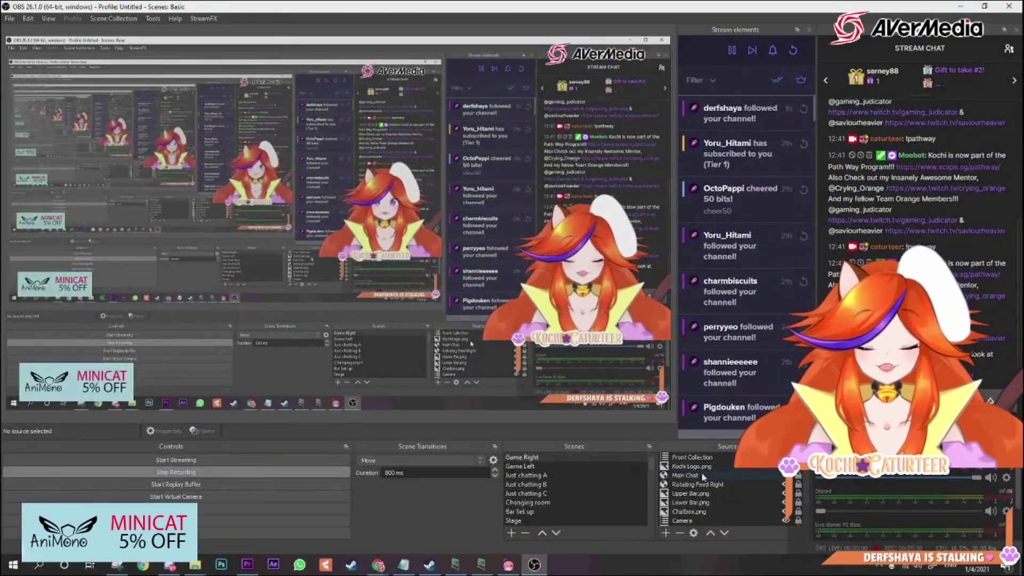
Add a new PrprLive-achannel source from the Sources + menu.
{"action": "left_click", "coordinate": [666, 533]}
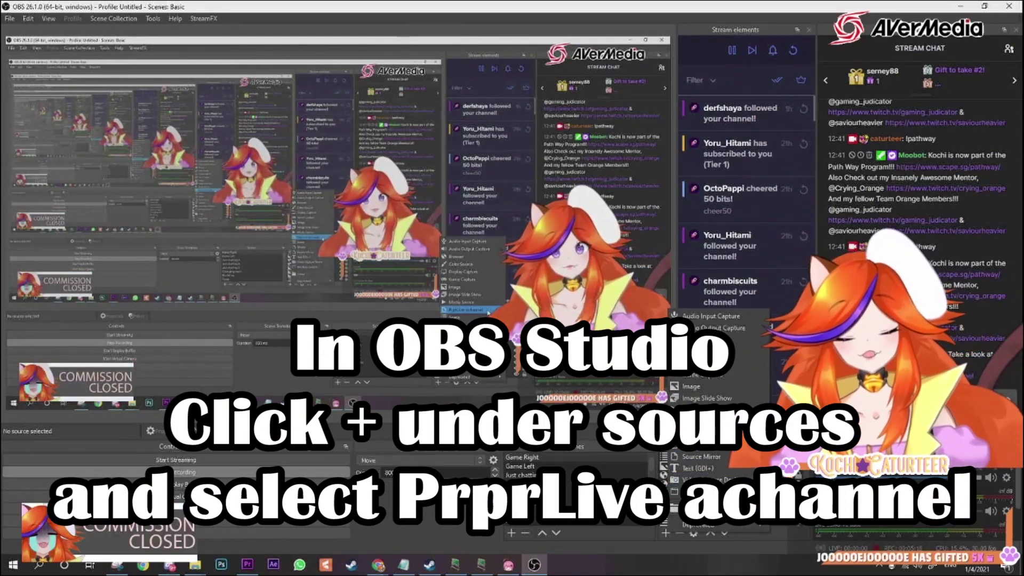
{"action": "left_click", "coordinate": [737, 422]}
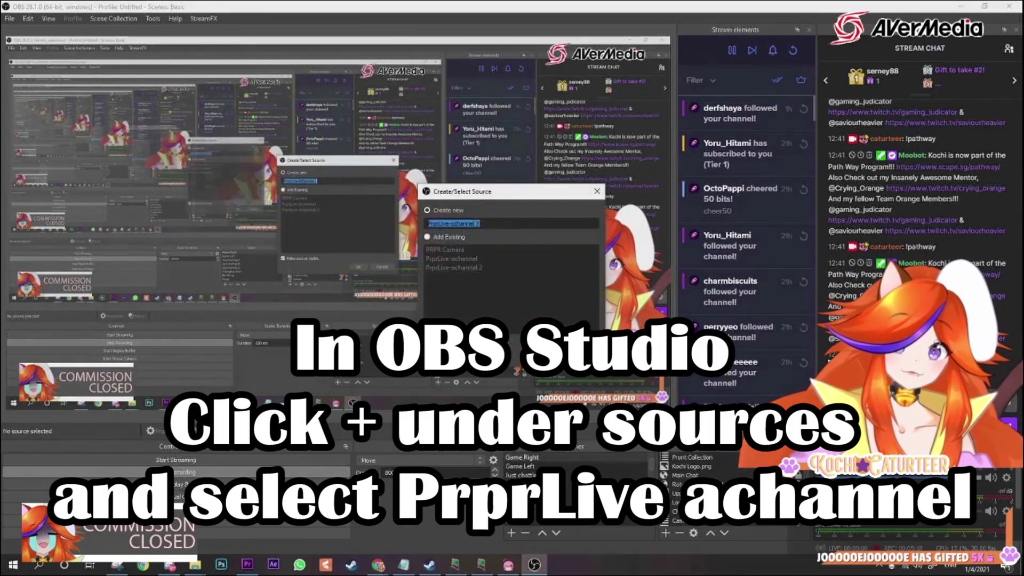